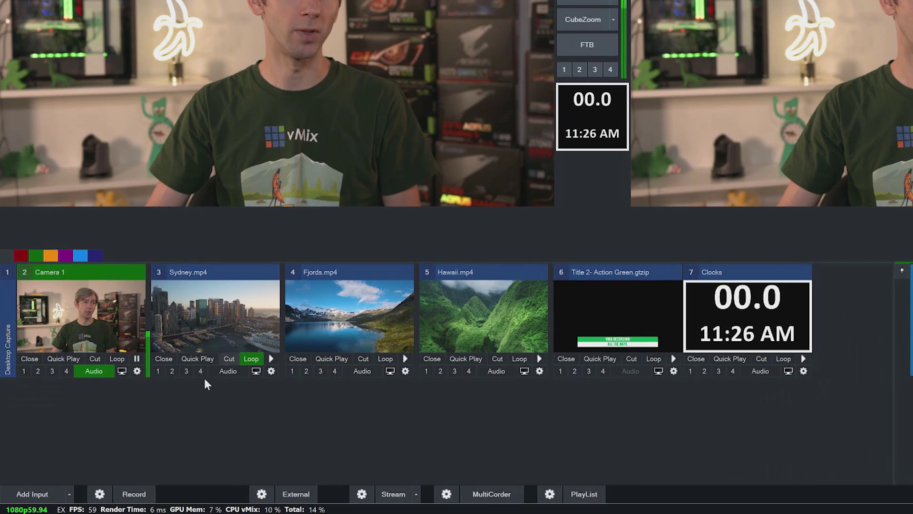
Bring up Output 1's Recording Setup and look over the AVI codec list, leaving MagicYUV unchanged.
click(80, 497)
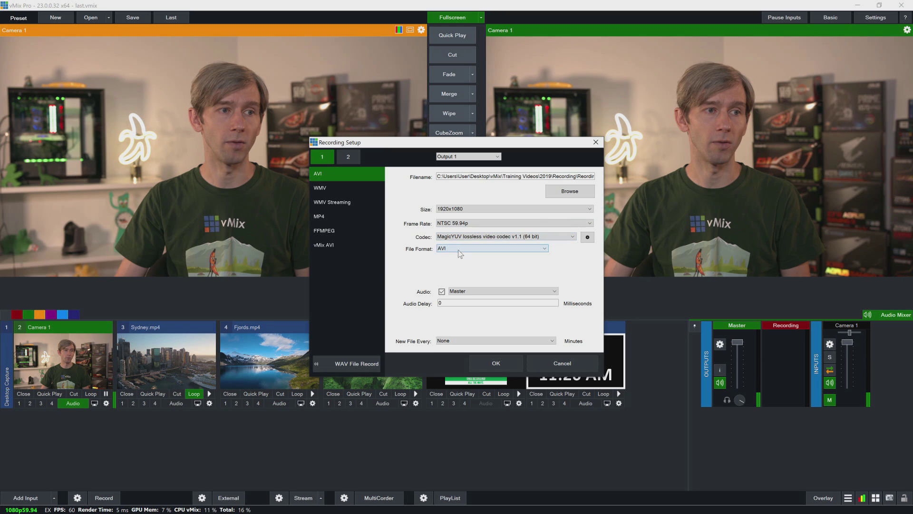
click(438, 236)
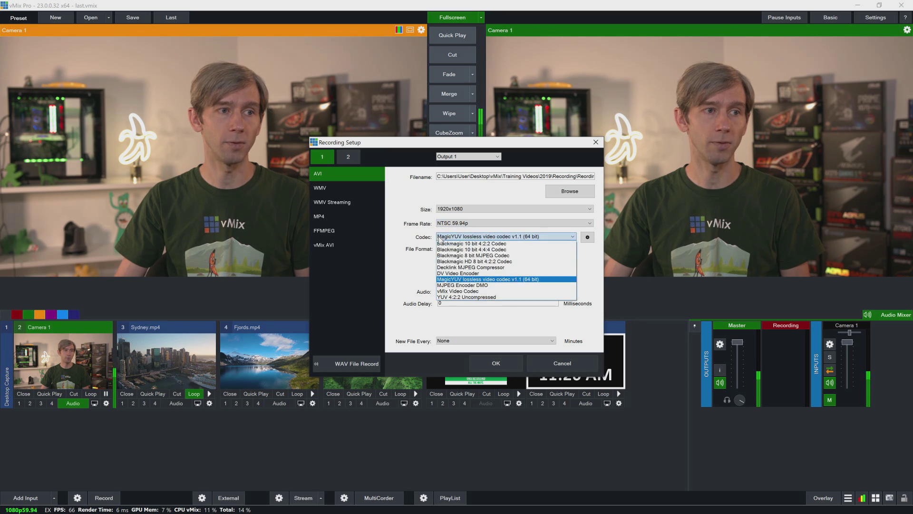
click(424, 263)
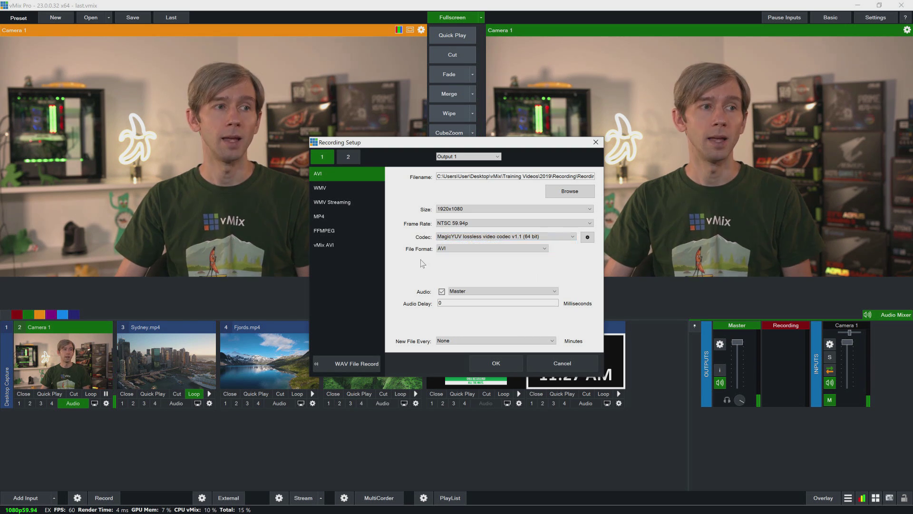
Try FFMPEG with MPEG-2, then set the recording format to vMix AVI.
click(355, 230)
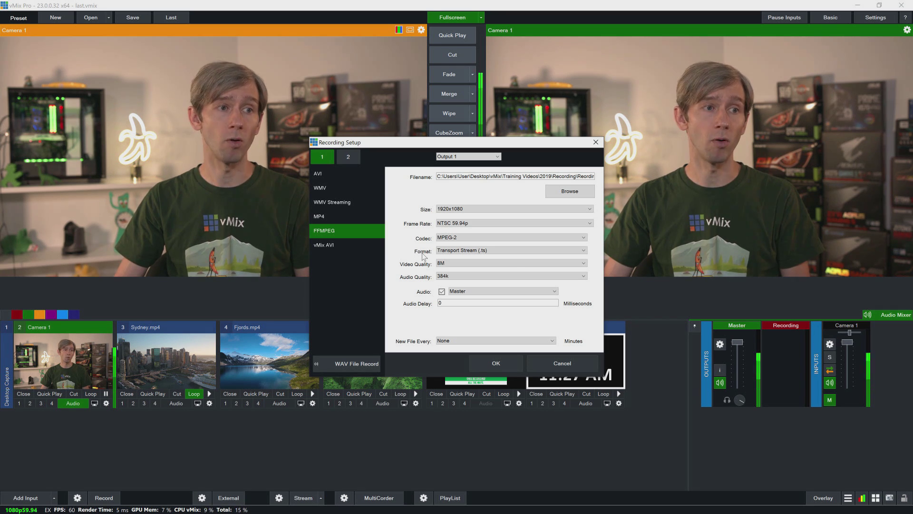
click(451, 239)
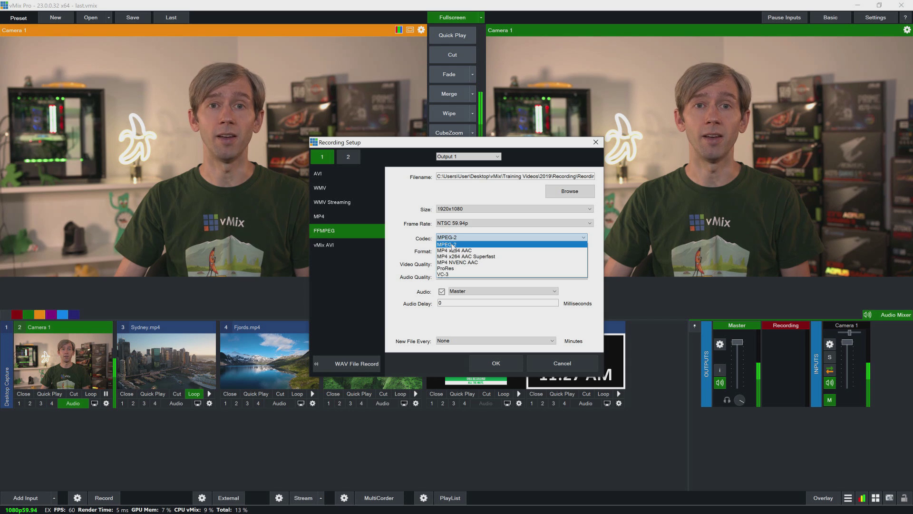
click(403, 248)
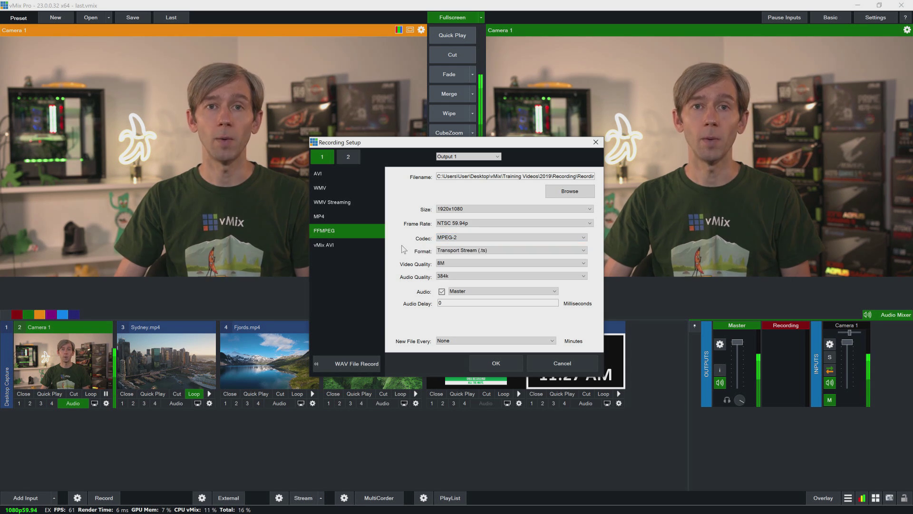
click(330, 243)
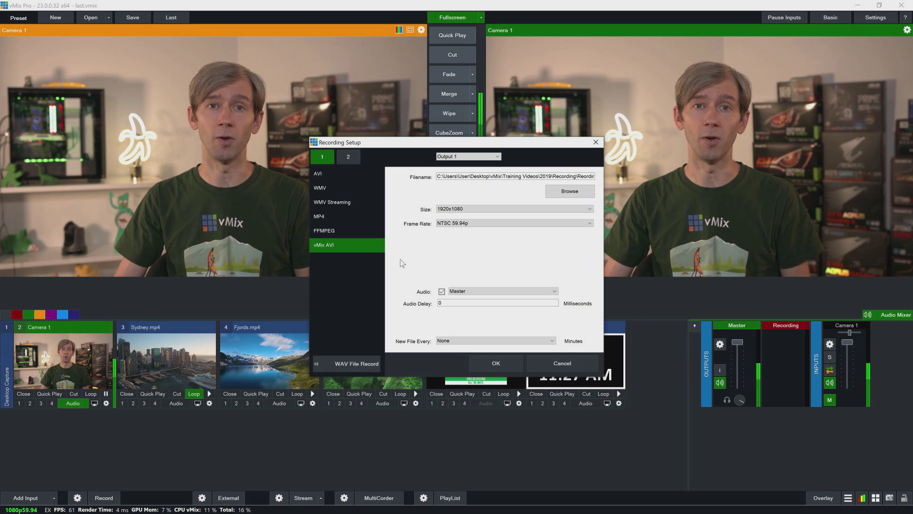
click(848, 497)
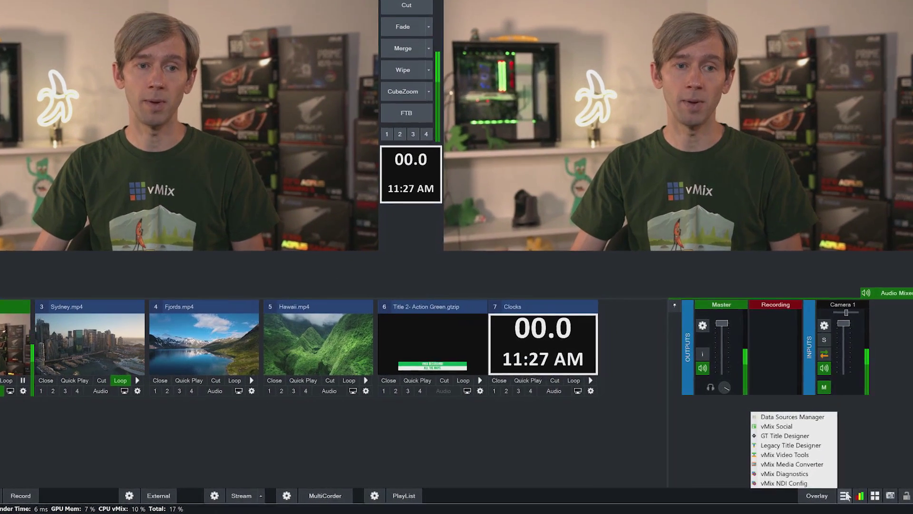
click(786, 461)
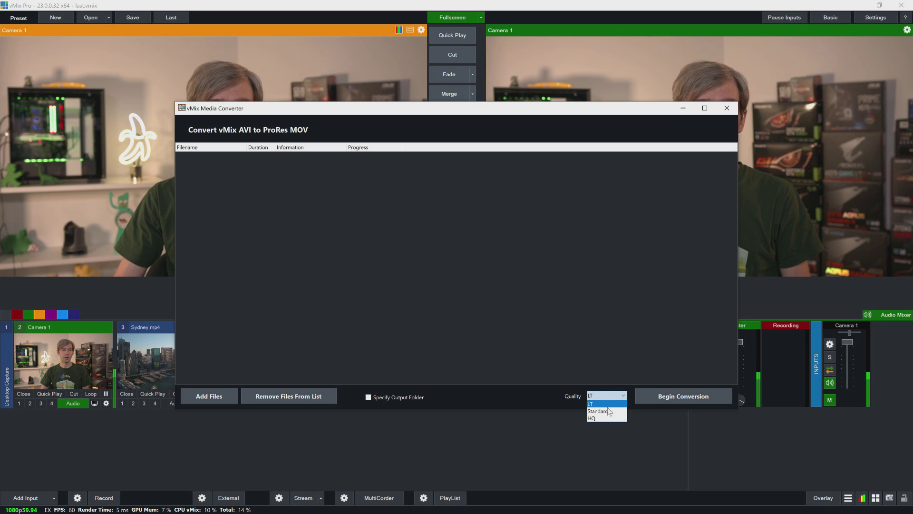
click(597, 378)
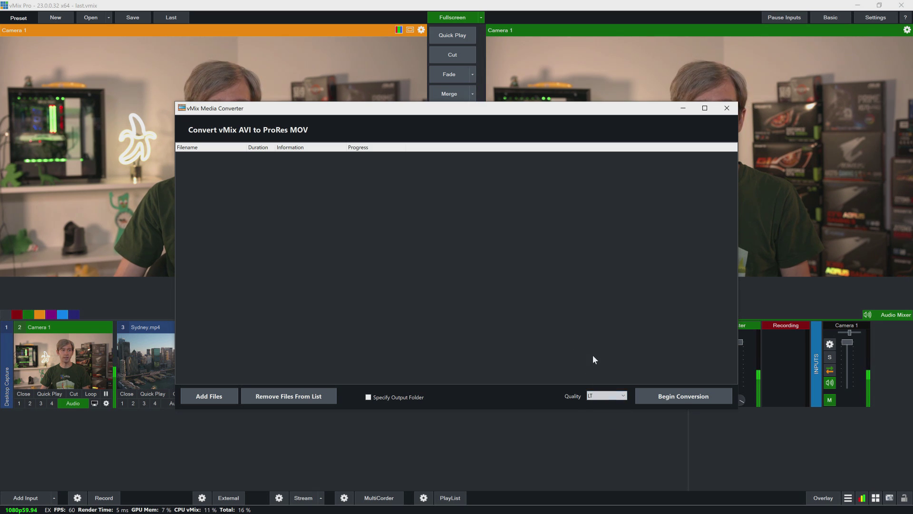
click(727, 108)
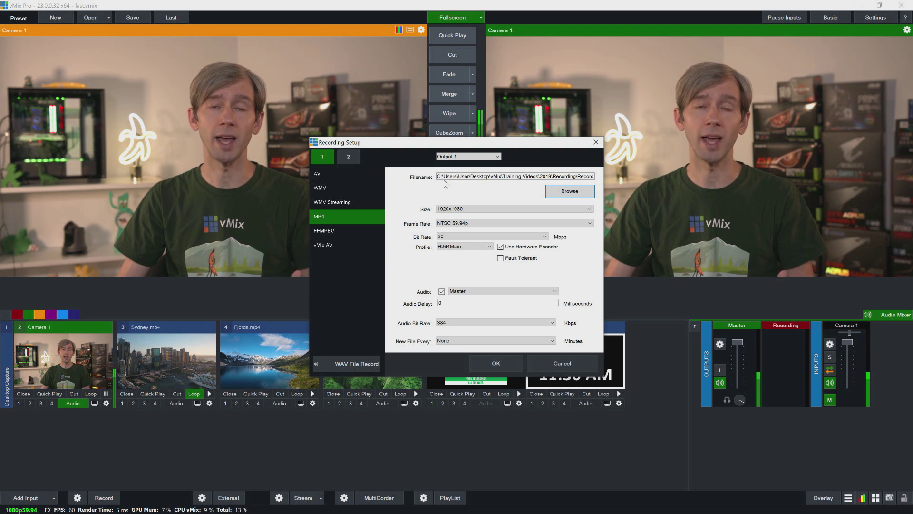
Save the recording file as Recording 51 in the Recording folder and review the MP4 bit rates.
click(557, 191)
click(417, 304)
key(BackSpace)
text(1)
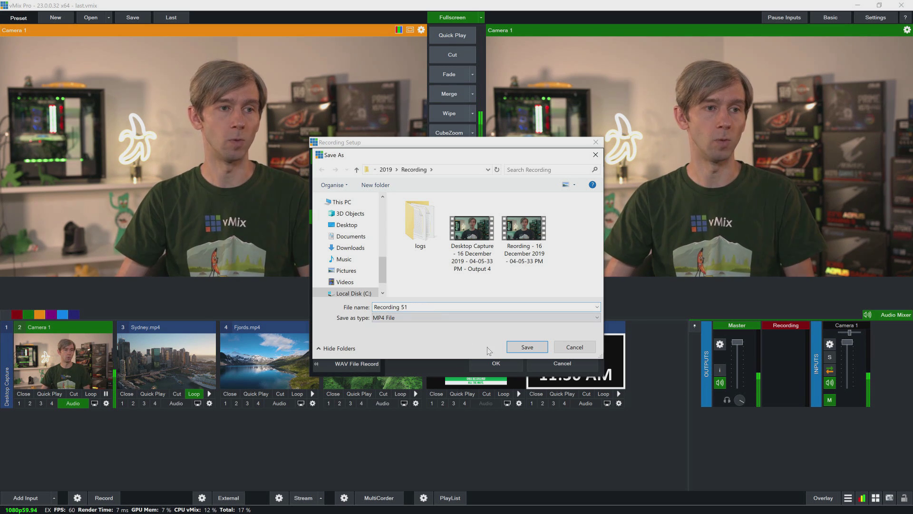
click(539, 351)
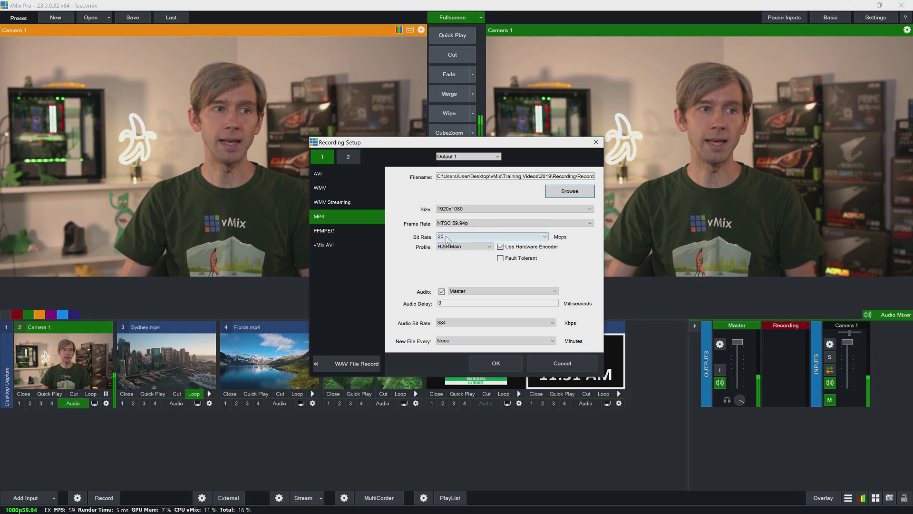
click(447, 237)
click(429, 257)
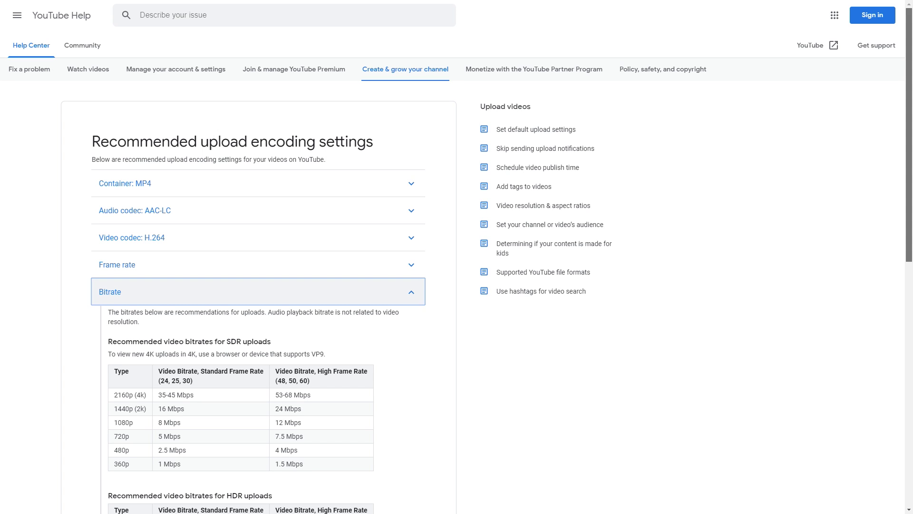
Scroll the YouTube Help page down to the SDR and HDR bitrate tables.
scroll(456, 267, down, 2)
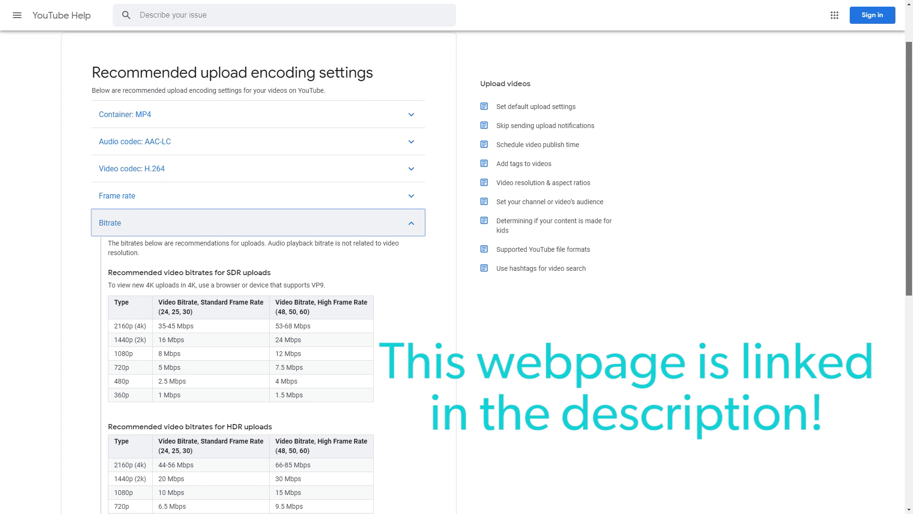
scroll(256, 266, down, 2)
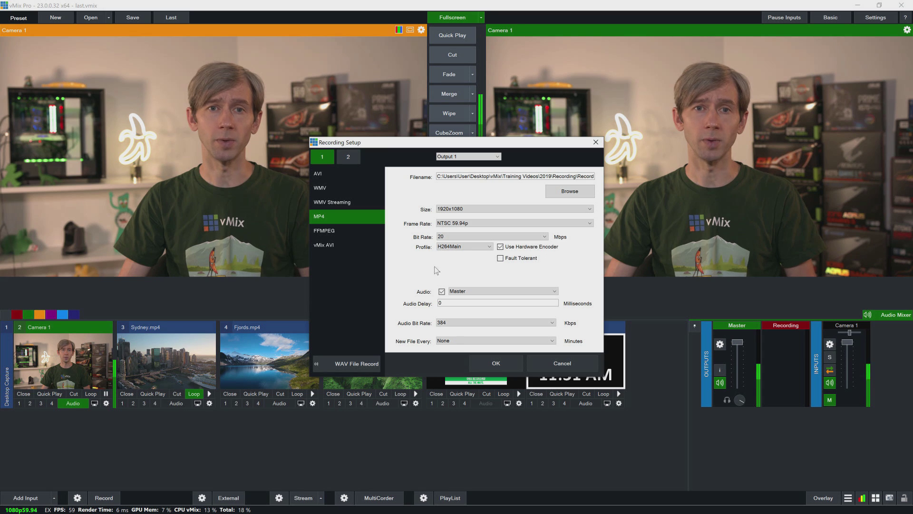
click(459, 246)
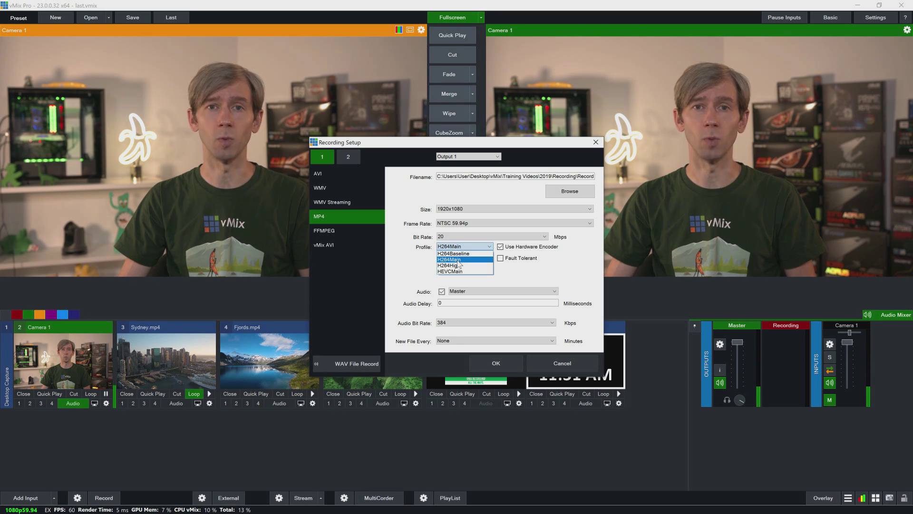
click(458, 260)
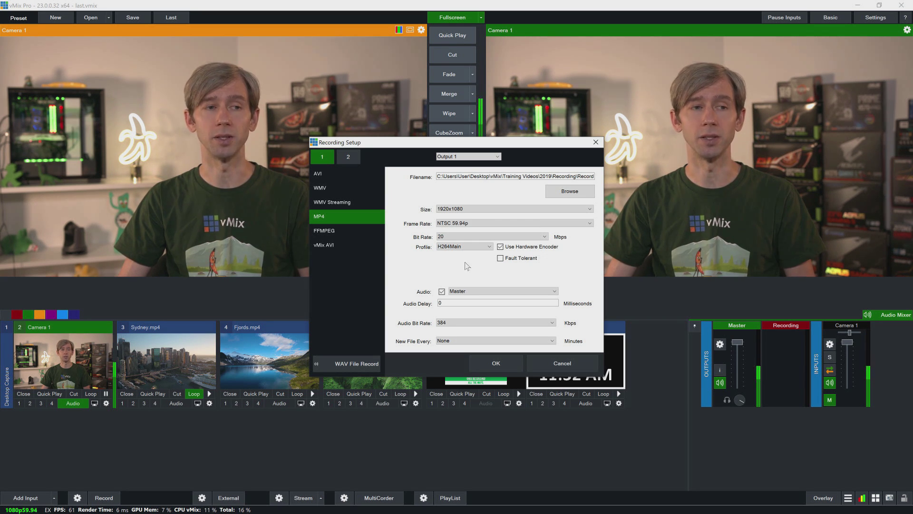
click(456, 247)
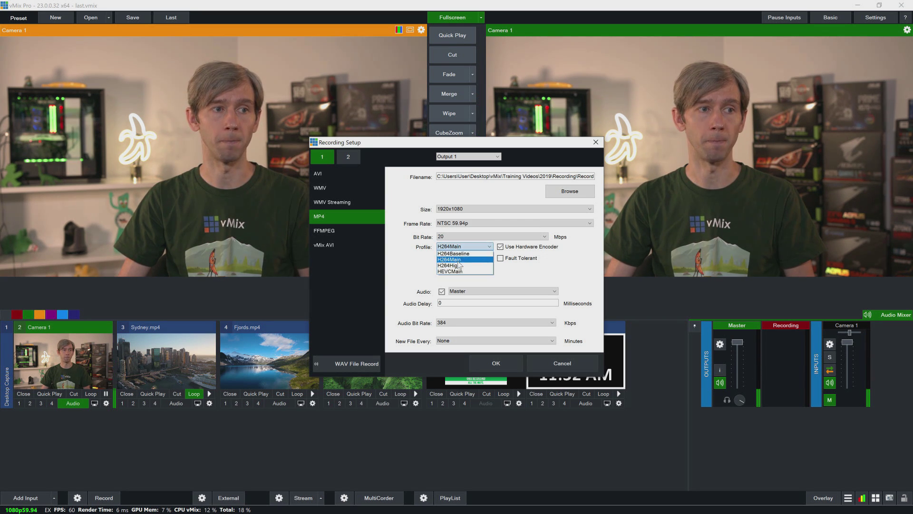
click(456, 270)
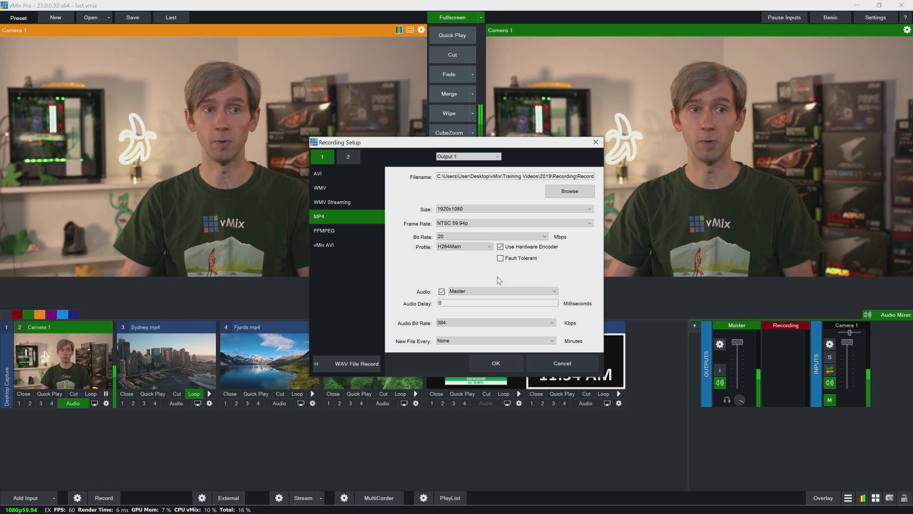
click(494, 293)
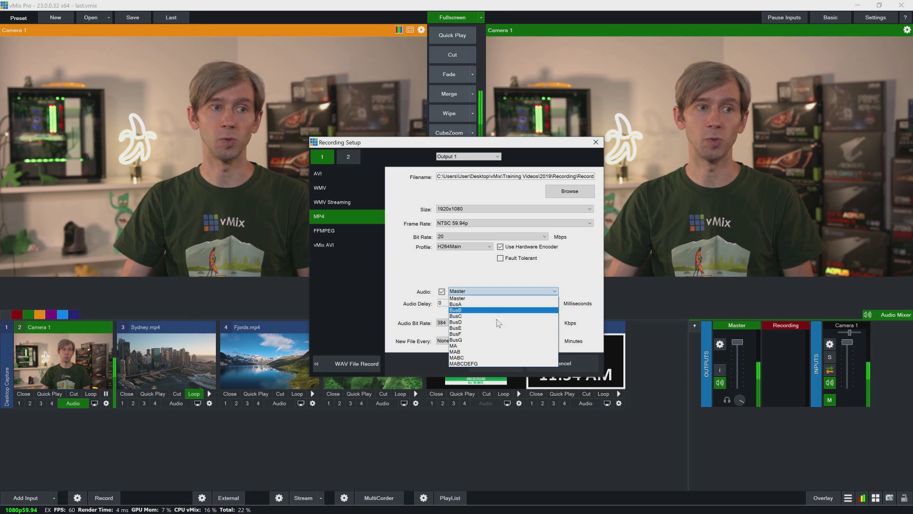
click(498, 291)
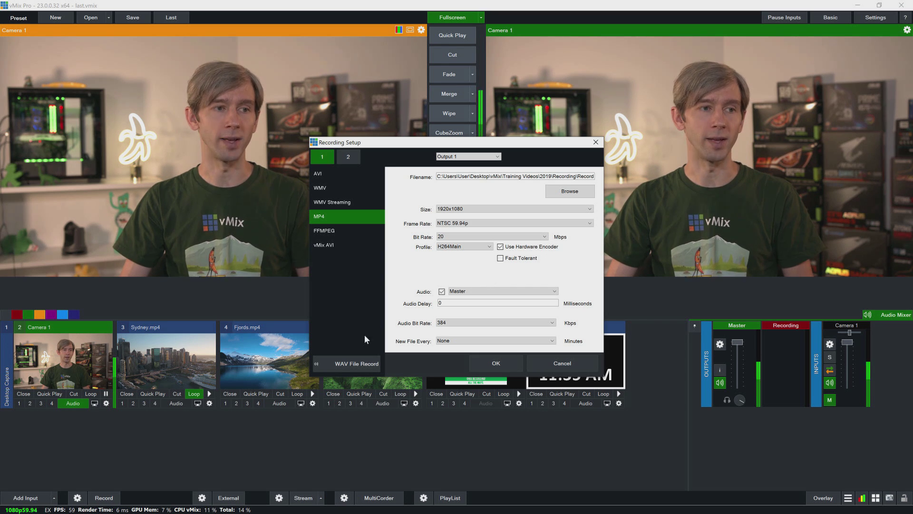
click(464, 341)
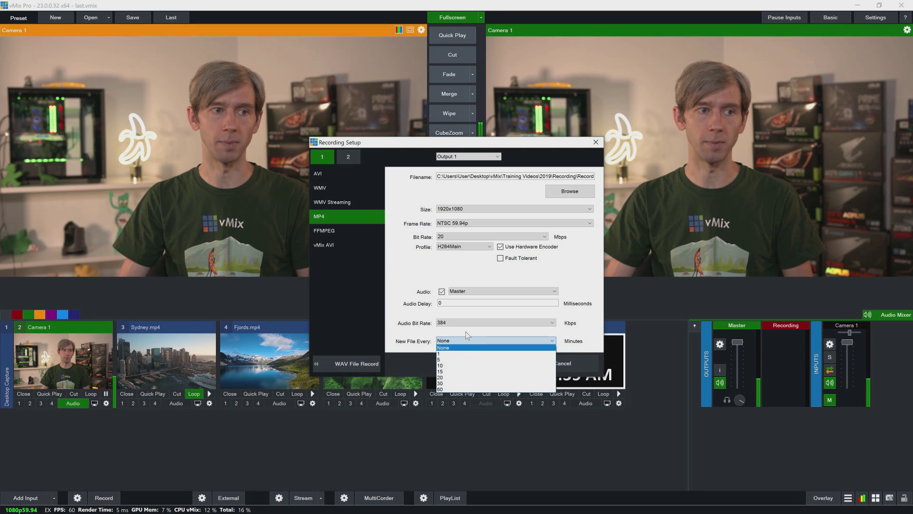
Keep recording to one continuous file, then move to the second recording and view its WMV format.
click(498, 339)
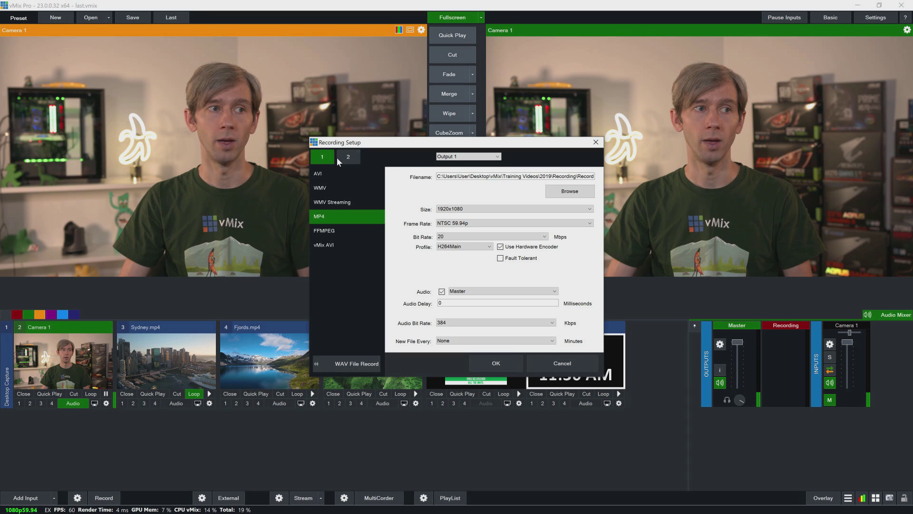
click(355, 159)
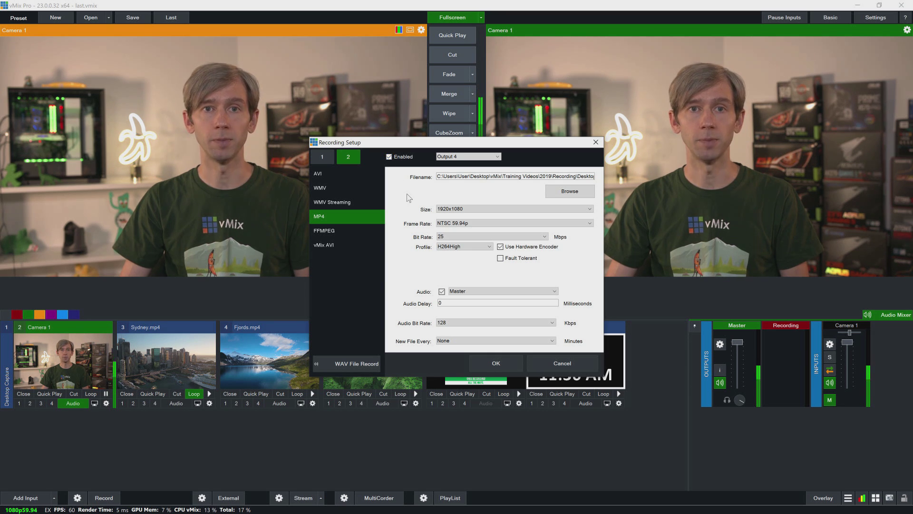
click(341, 203)
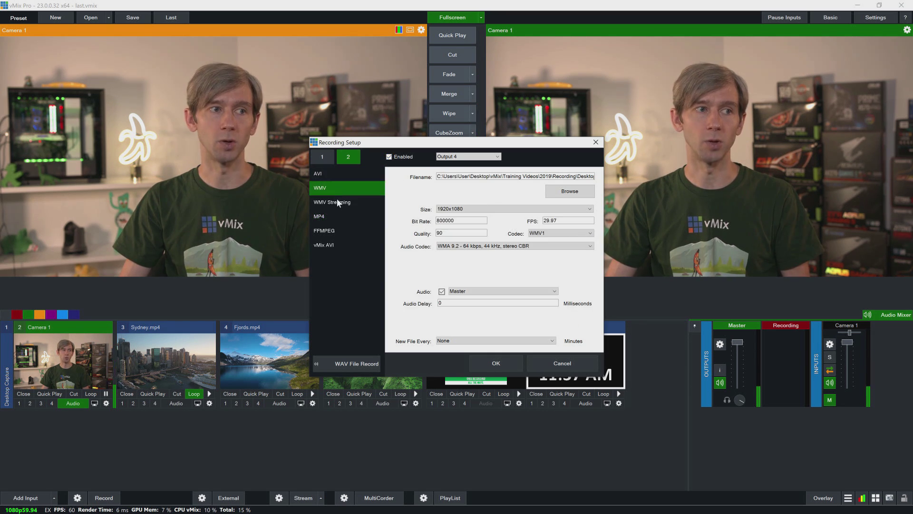
Set the second recording's format to MP4 and bring up External Output Settings.
click(343, 217)
click(347, 229)
click(350, 222)
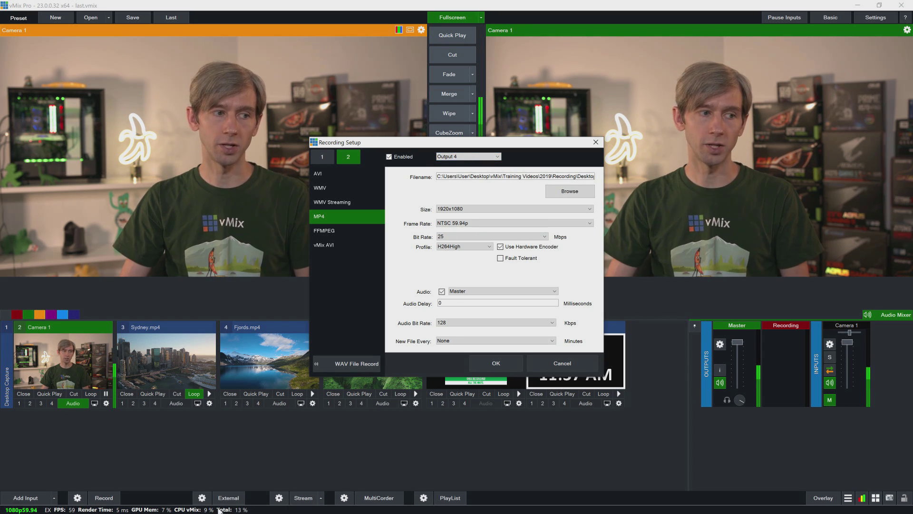
click(202, 498)
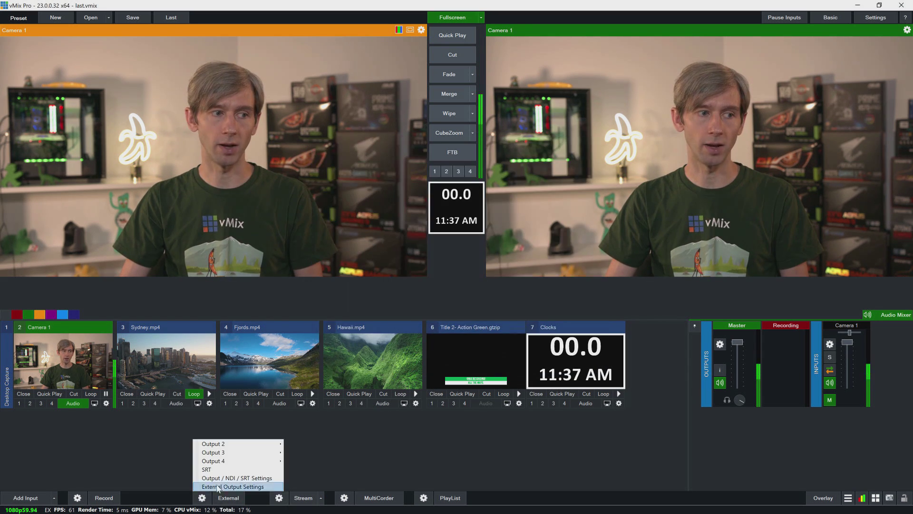
click(218, 487)
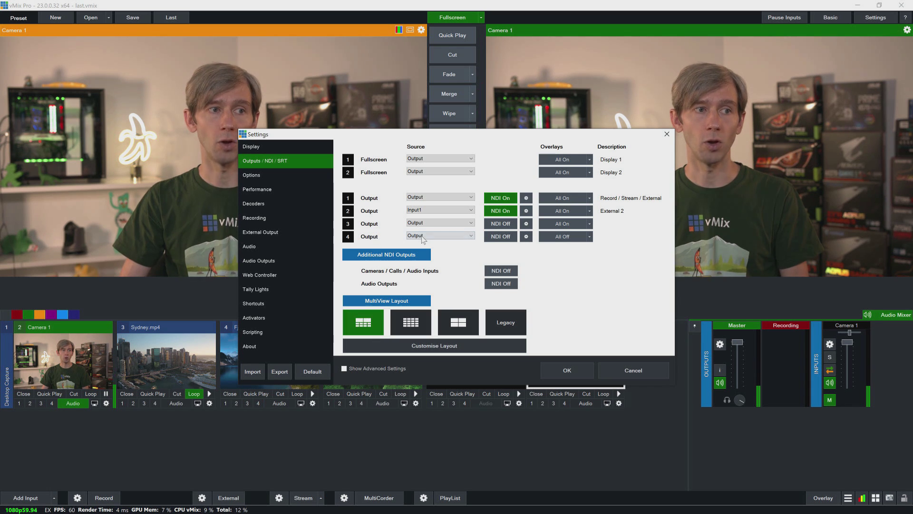
Keep Output 4's source as Output, set its Overlays to Turn All Off, and close Settings.
click(426, 238)
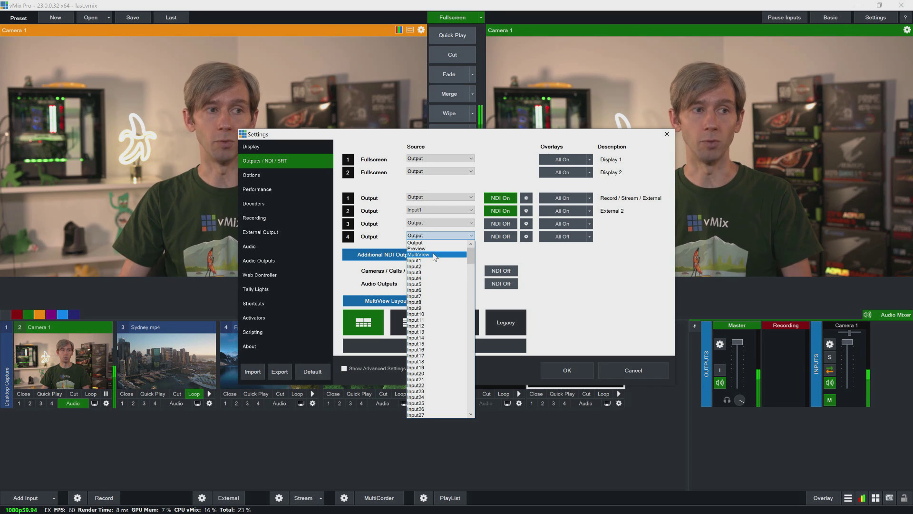
click(426, 244)
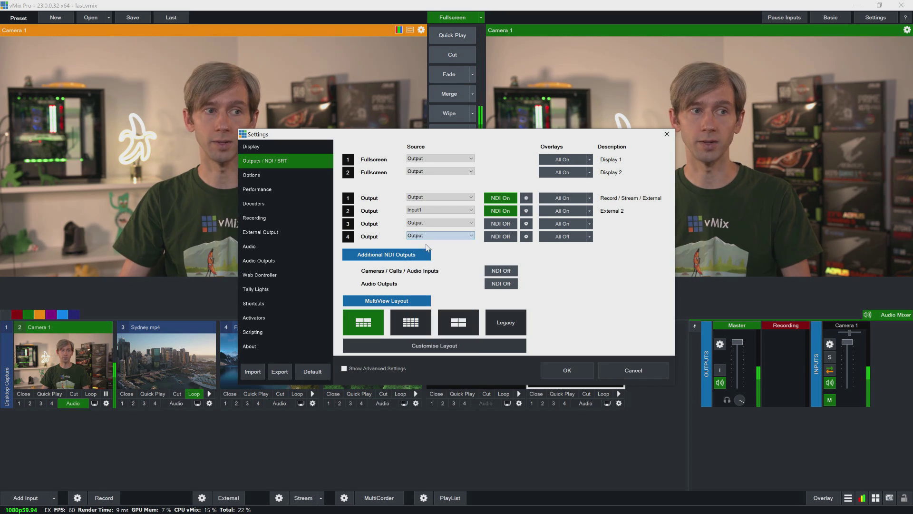
click(589, 238)
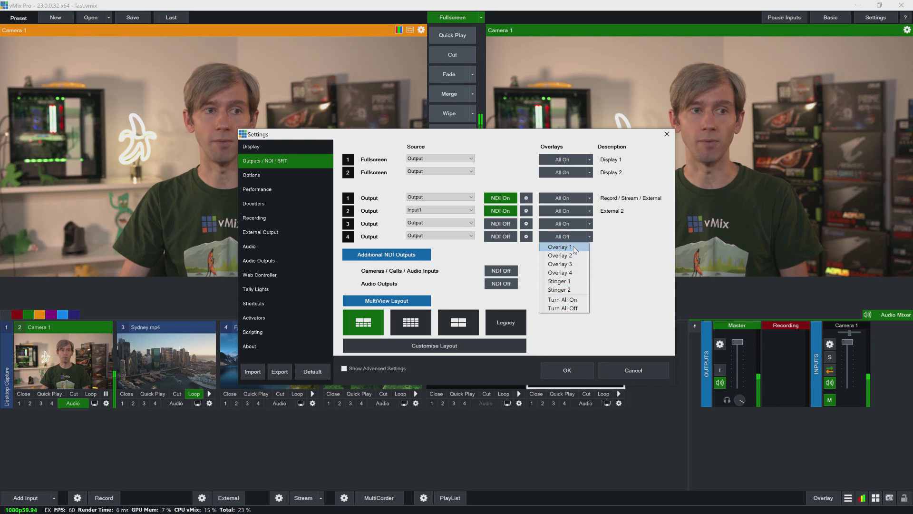
click(566, 299)
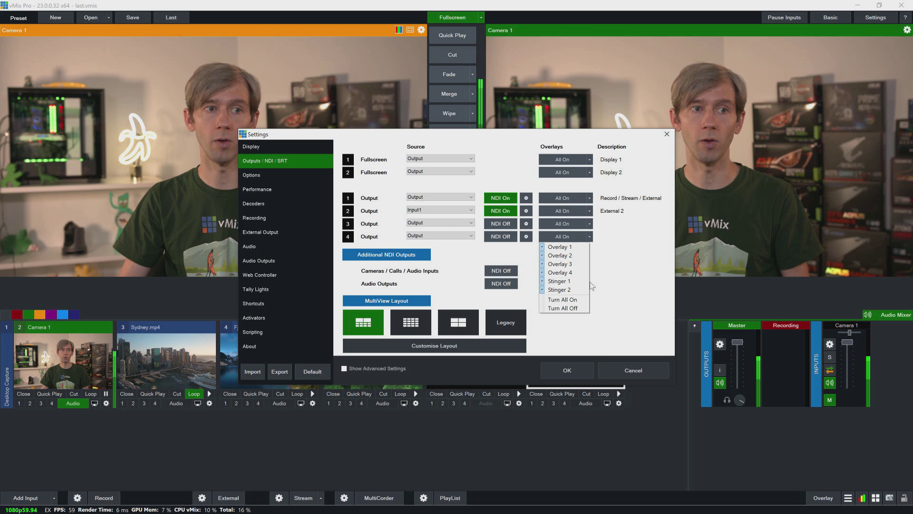
click(562, 308)
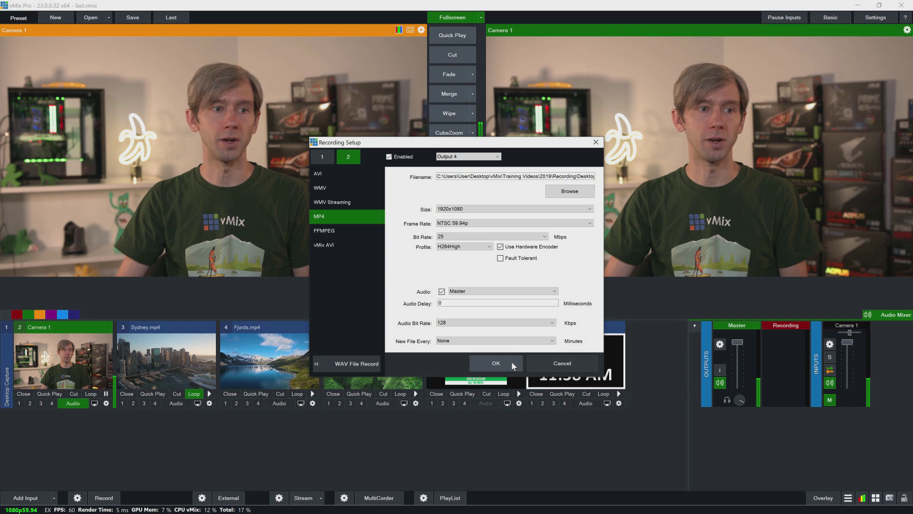
click(512, 361)
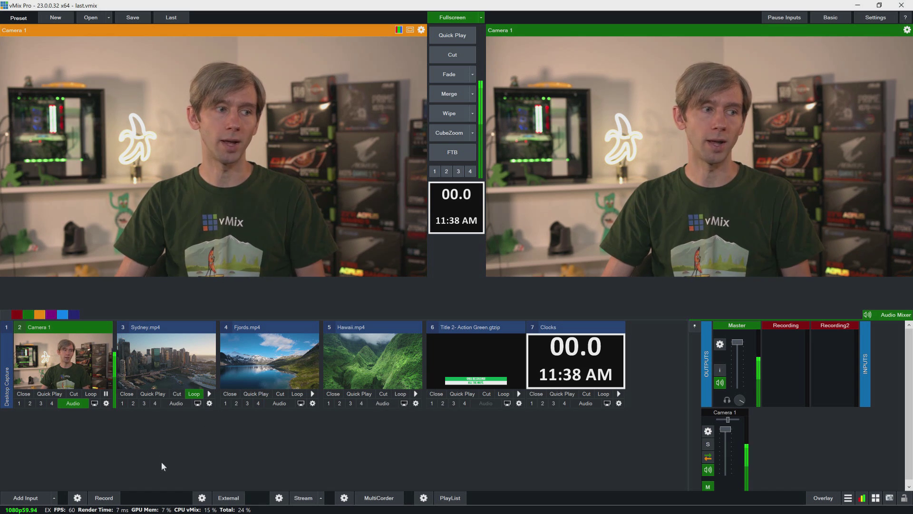
Start recording to both the Recording and Recording2 outputs.
click(107, 498)
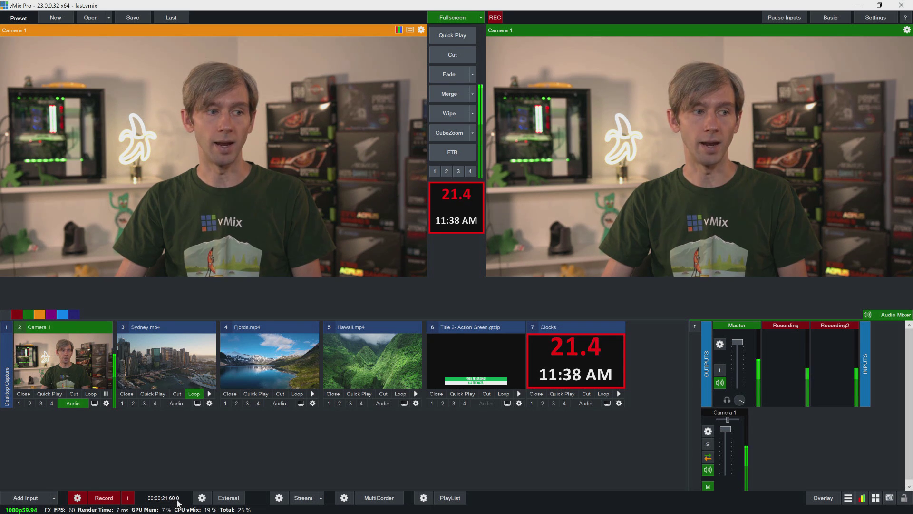
click(128, 498)
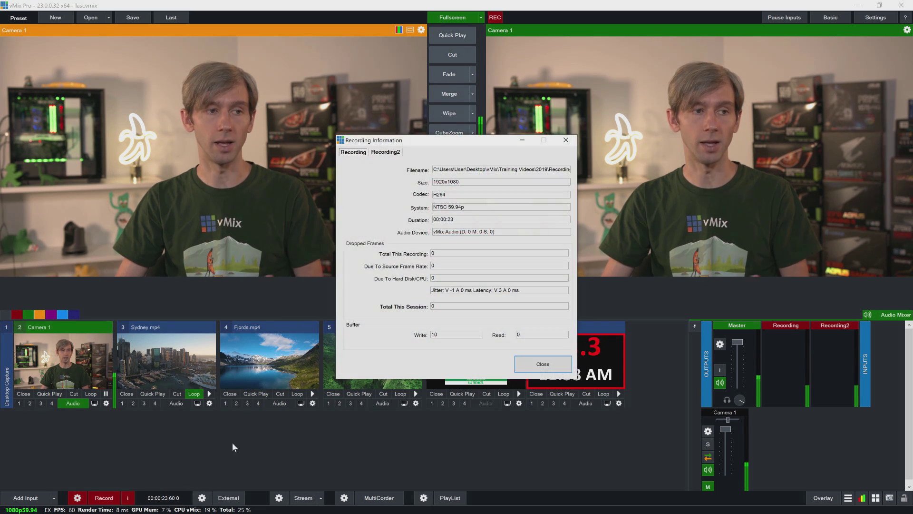
click(543, 364)
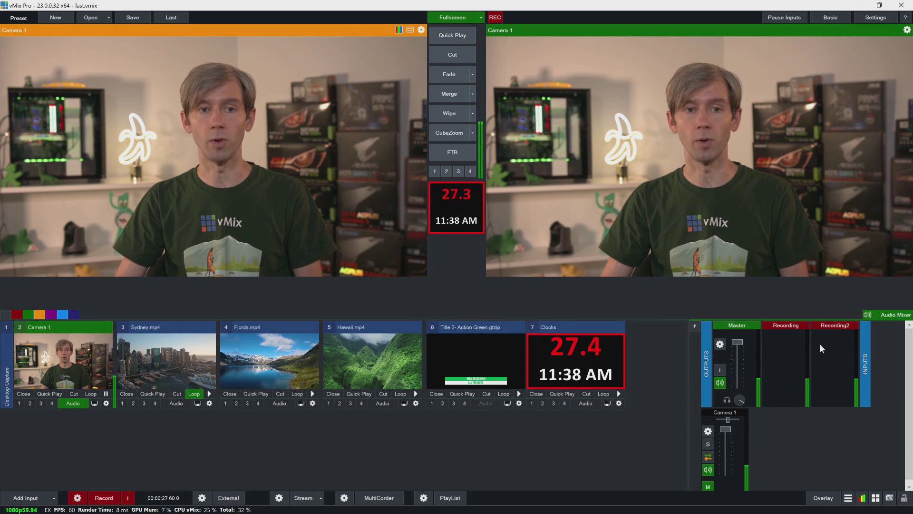
mouse_move(806, 367)
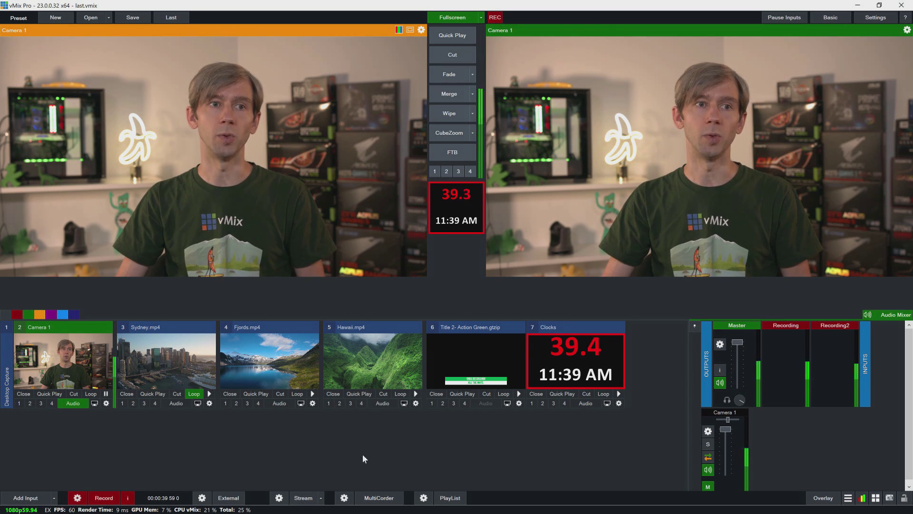
Stop the recording, confirming the prompt, and switch to the Recording folder in File Explorer.
click(106, 497)
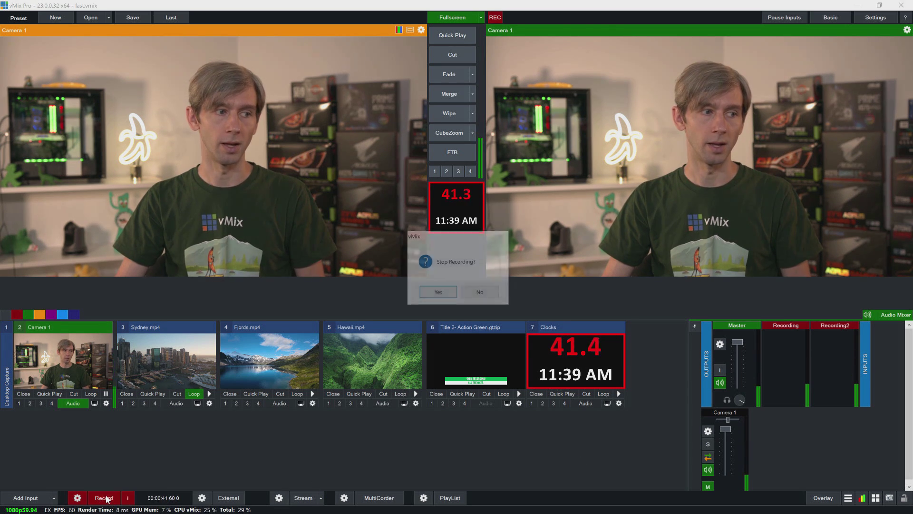
click(438, 293)
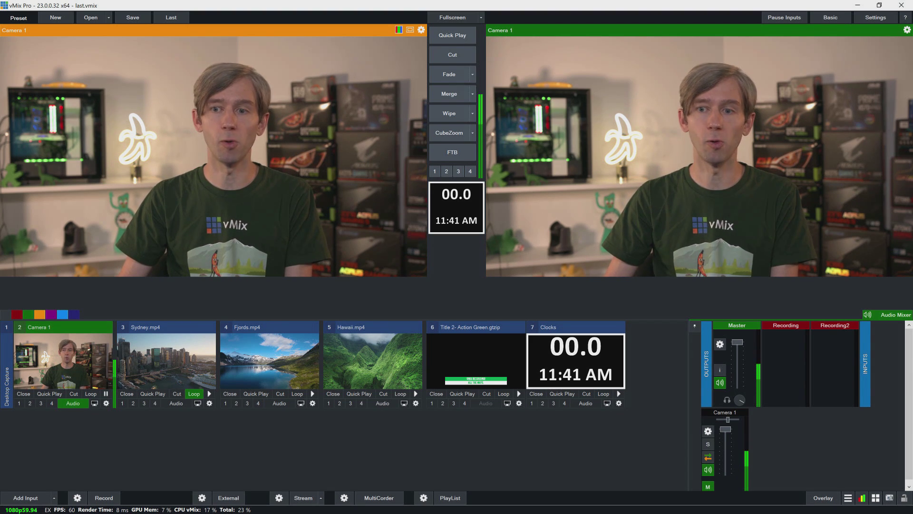
key(alt+Tab)
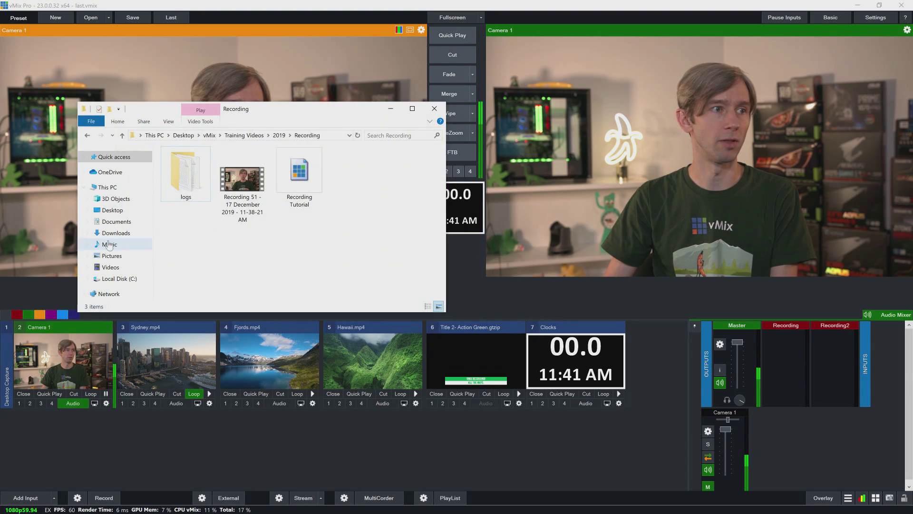
Add the Recording 51 video to vMix as input 8 and load it into Preview.
click(252, 205)
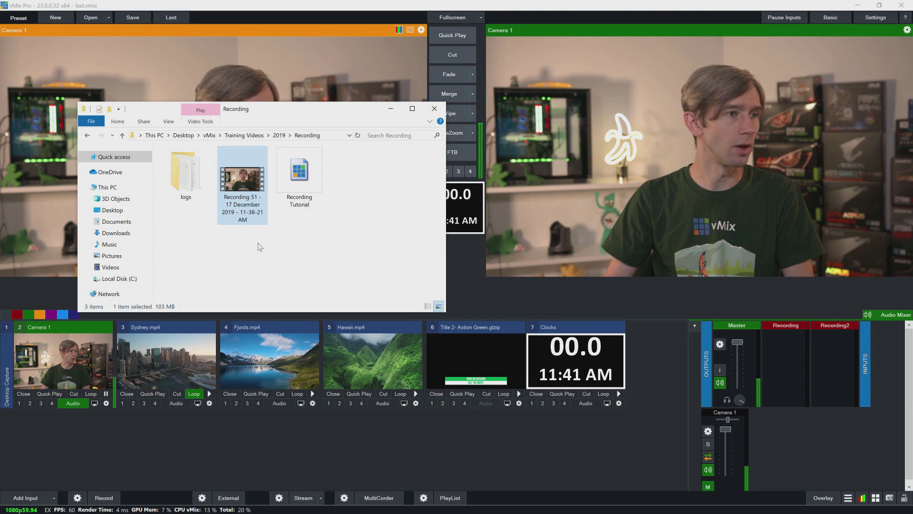
drag(243, 205, 666, 375)
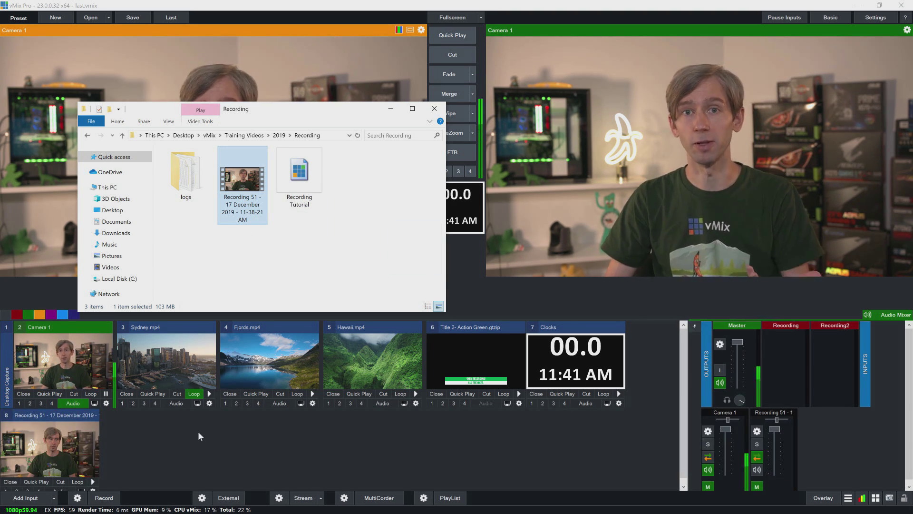
click(97, 431)
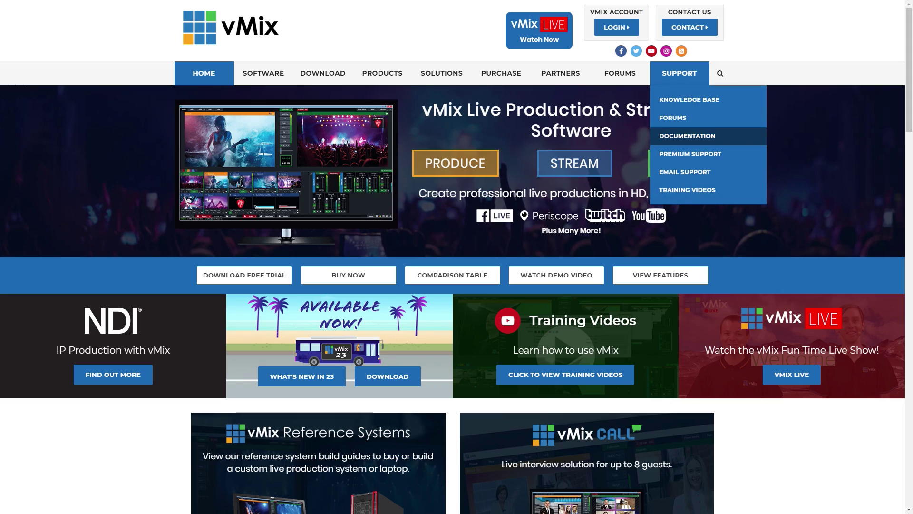
Go to Support > Contact Us on vmix.com and place the cursor in the Subject field.
click(685, 171)
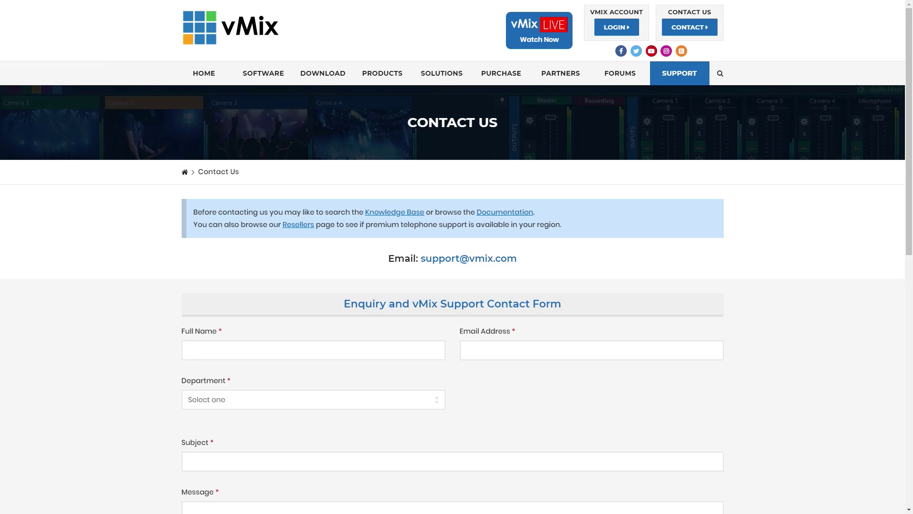
click(453, 461)
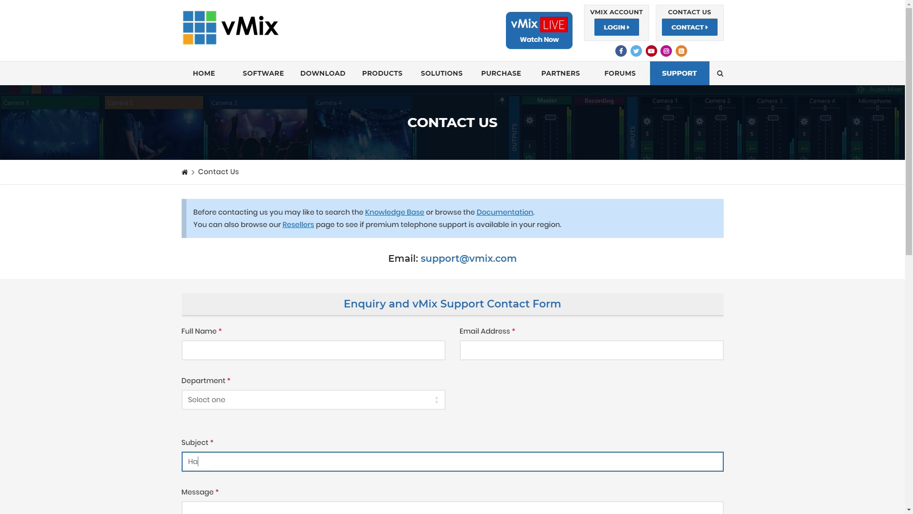